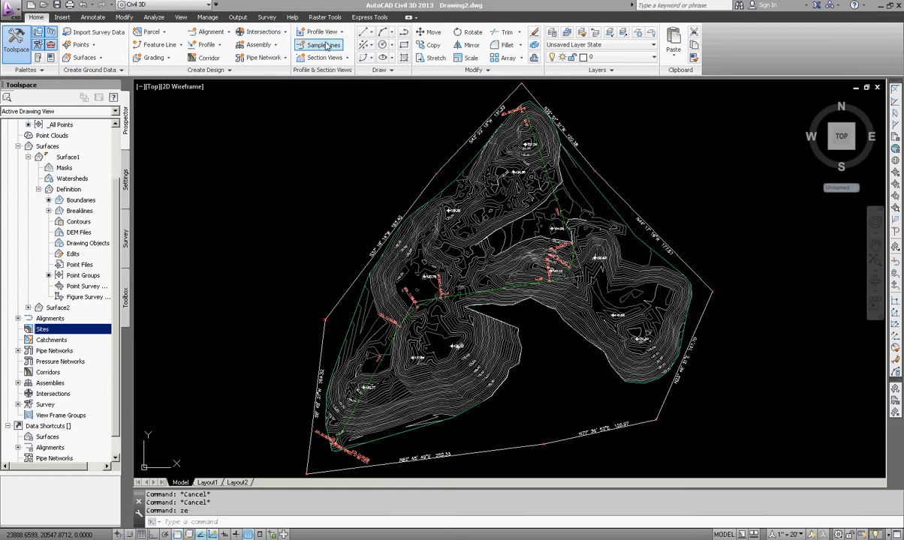
# Create a profile view for Alignment - (1) in the Major Grids and HGP style, with automatic station range and height
pyautogui.click(323, 33)
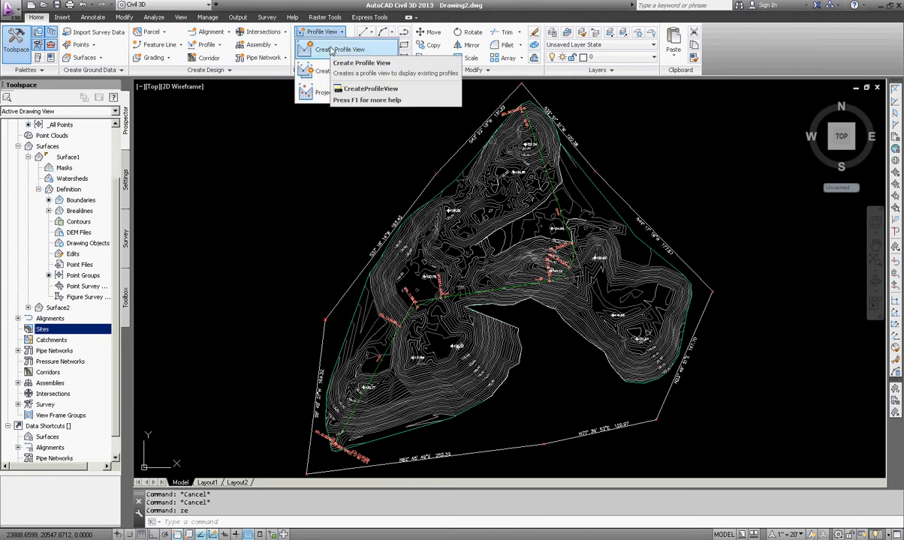
pyautogui.click(331, 50)
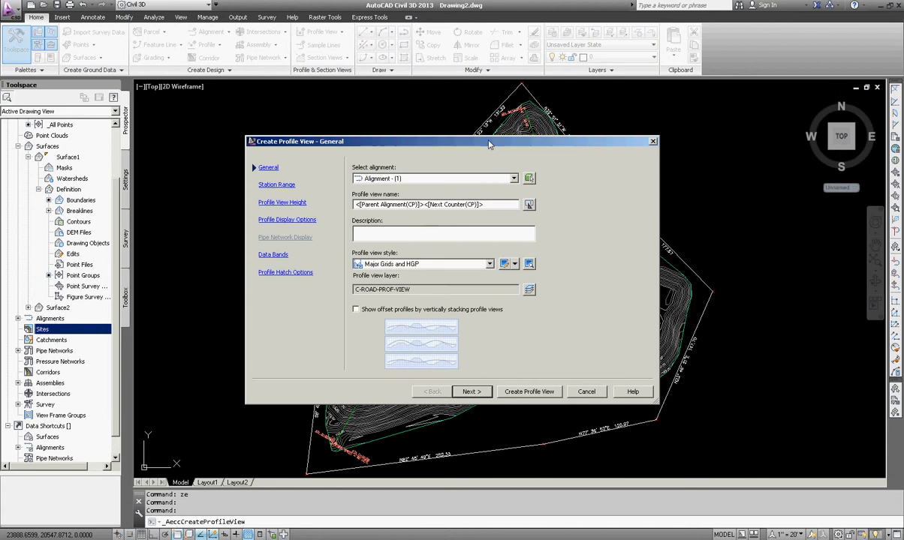
pyautogui.click(378, 179)
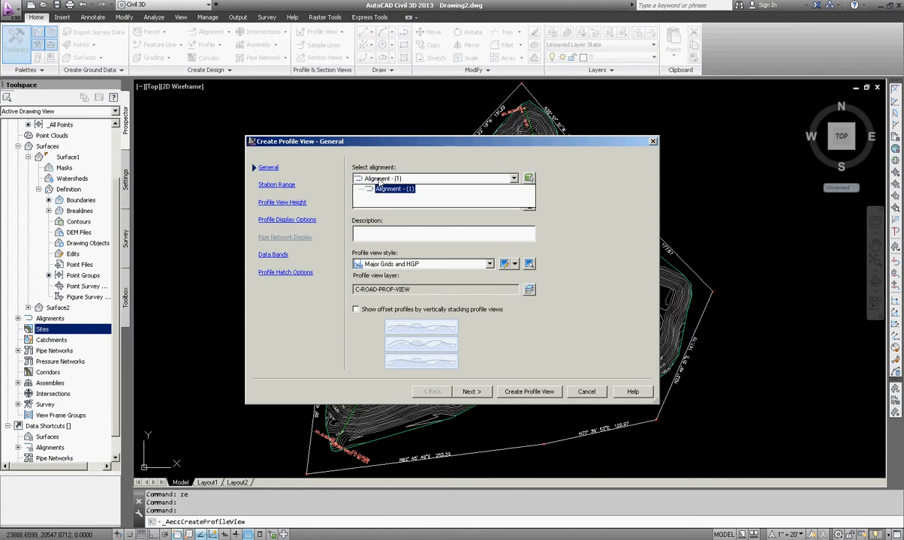
pyautogui.click(404, 190)
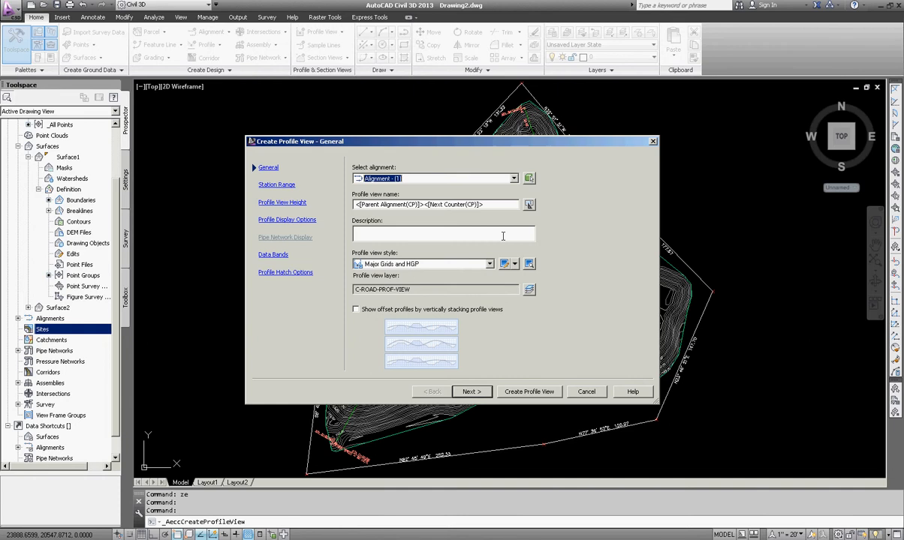
pyautogui.click(471, 393)
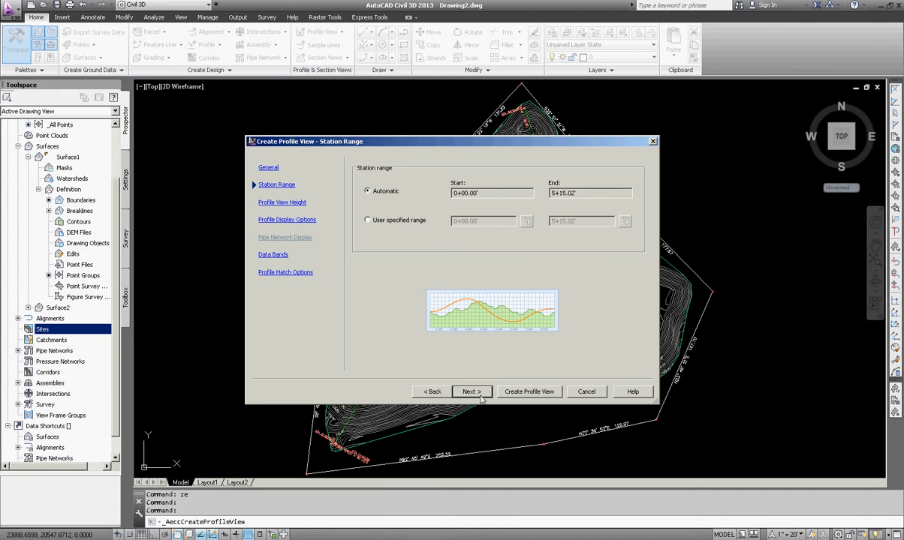
pyautogui.click(472, 392)
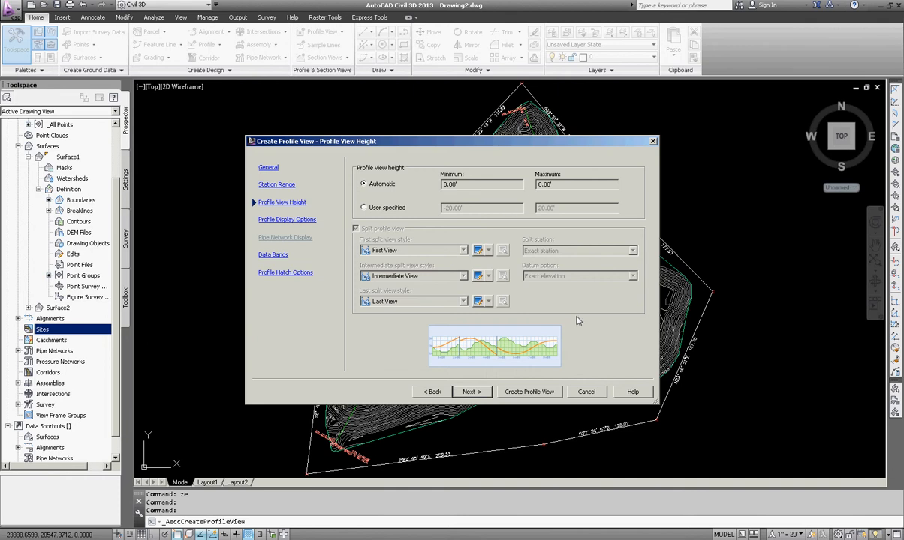
pyautogui.click(534, 392)
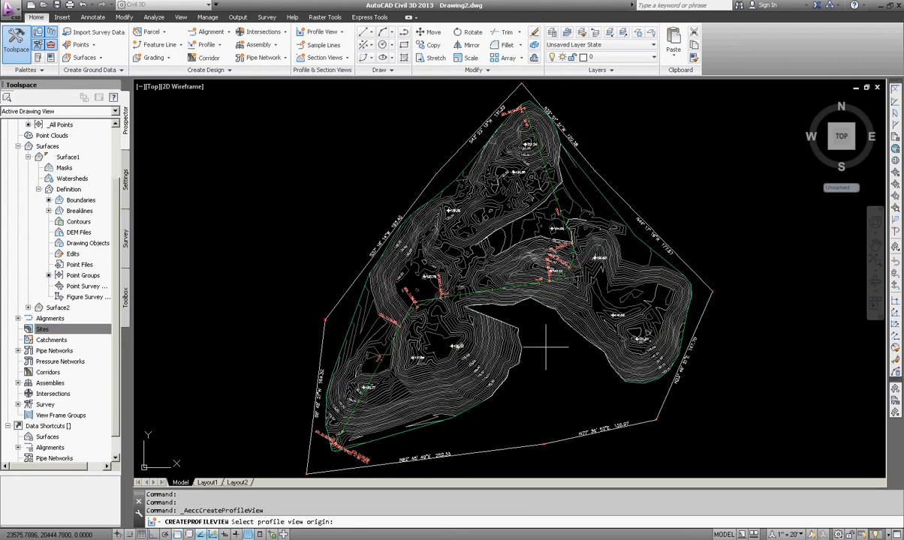
# Place the profile view's origin in the empty area northeast of the site plan
pyautogui.moveTo(658, 245)
pyautogui.mouseDown(button='middle')
pyautogui.moveTo(737, 284)
pyautogui.moveTo(627, 278)
pyautogui.moveTo(520, 288)
pyautogui.mouseUp(button='middle')
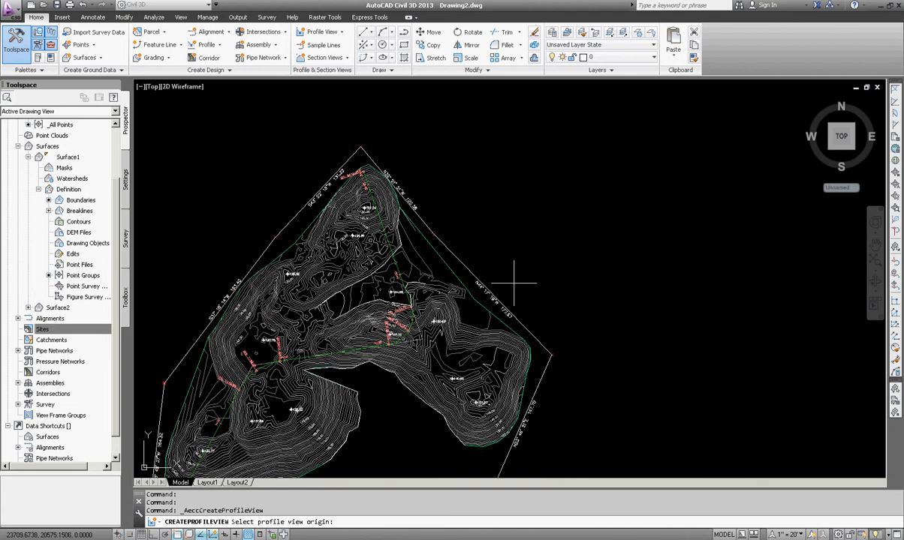
pyautogui.scroll(-2, 517, 278)
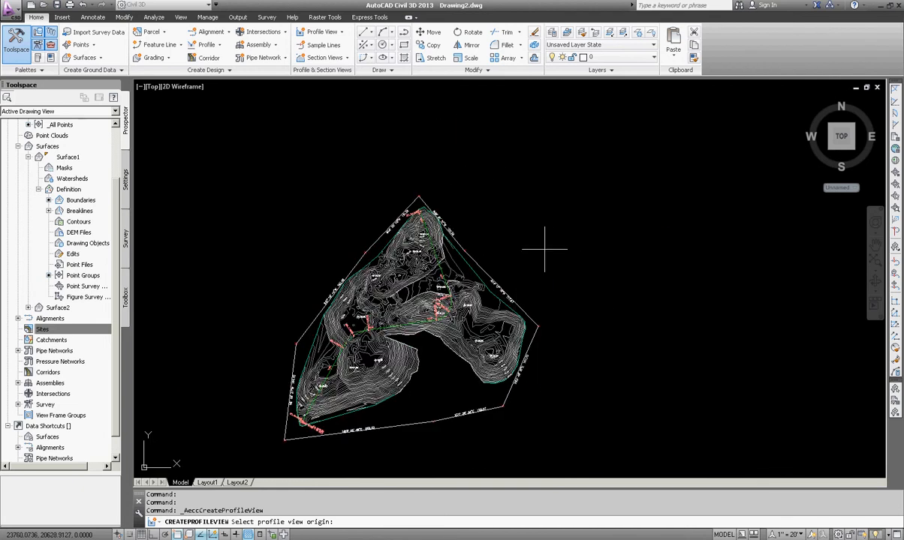
pyautogui.click(582, 203)
pyautogui.scroll(-2, 544, 320)
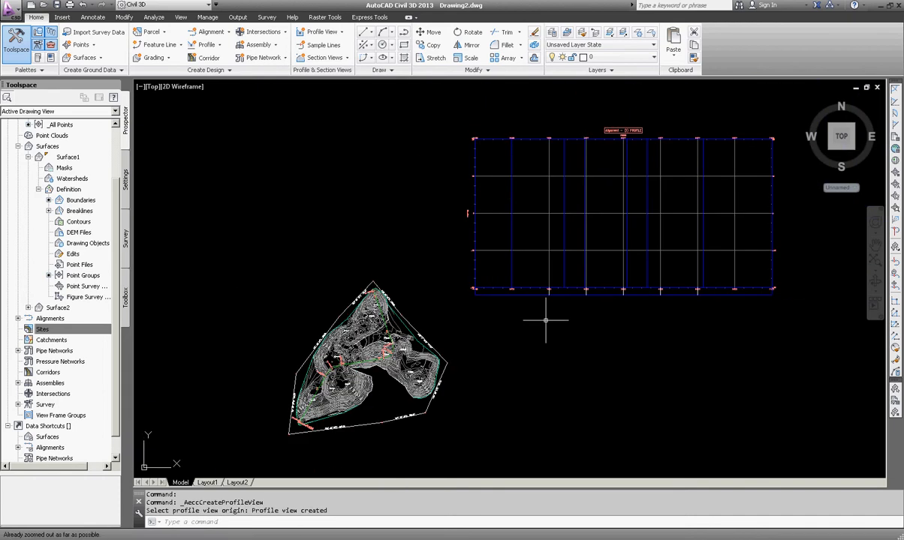
# Examine the route of the alignment across the surface contours in the site plan
pyautogui.moveTo(554, 299); pyautogui.dragTo(623, 280, button='middle')
pyautogui.scroll(3, 504, 342)
pyautogui.scroll(2, 563, 275)
pyautogui.scroll(-2, 529, 330)
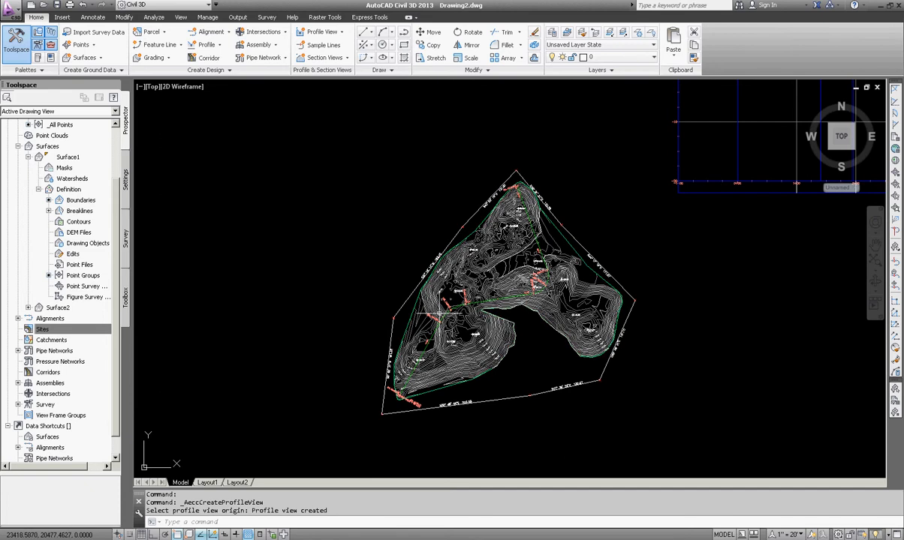
pyautogui.scroll(3, 394, 382)
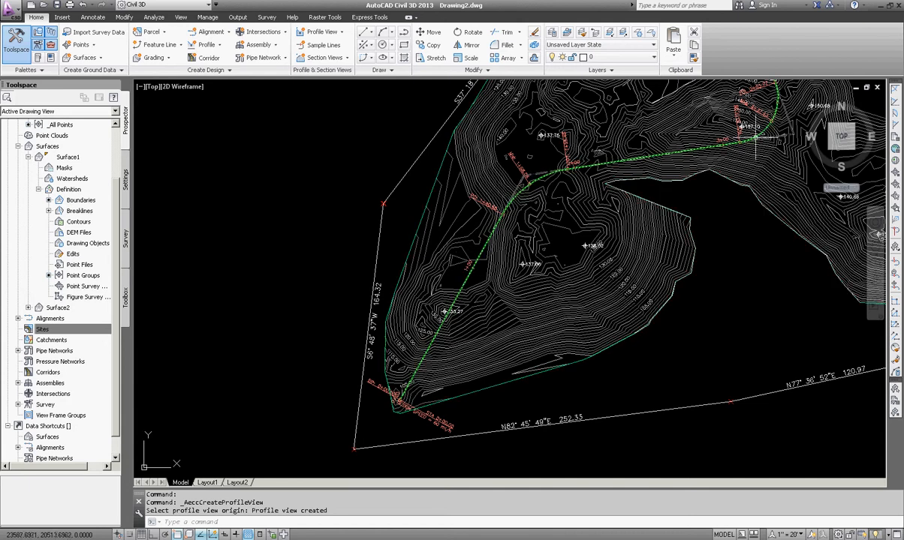
pyautogui.moveTo(782, 124); pyautogui.dragTo(715, 265, button='middle')
pyautogui.moveTo(670, 126); pyautogui.dragTo(672, 251, button='middle')
pyautogui.scroll(-3, 637, 201)
pyautogui.scroll(1, 606, 225)
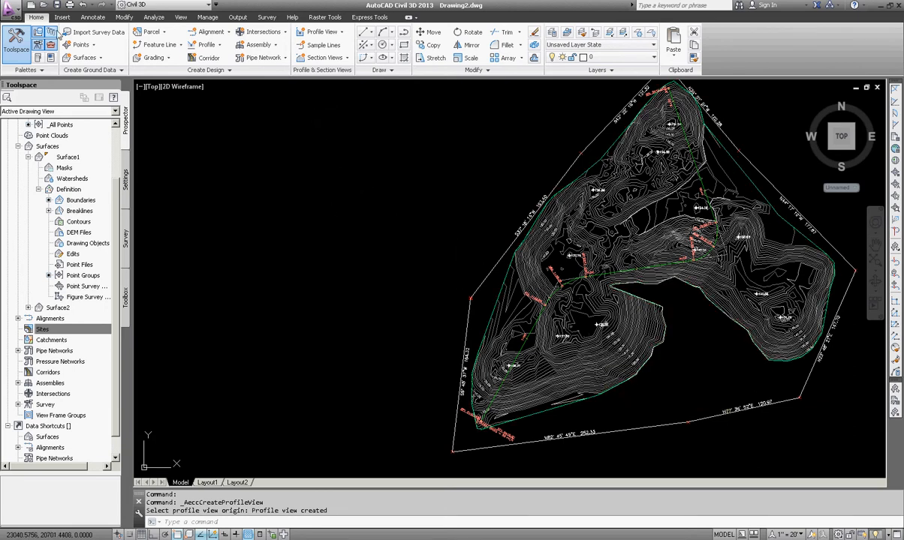
pyautogui.click(218, 45)
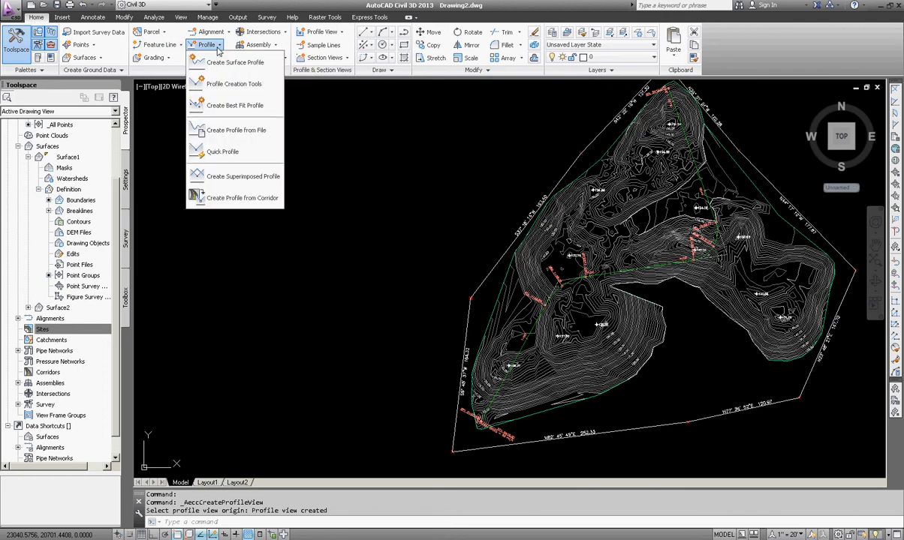
pyautogui.click(226, 62)
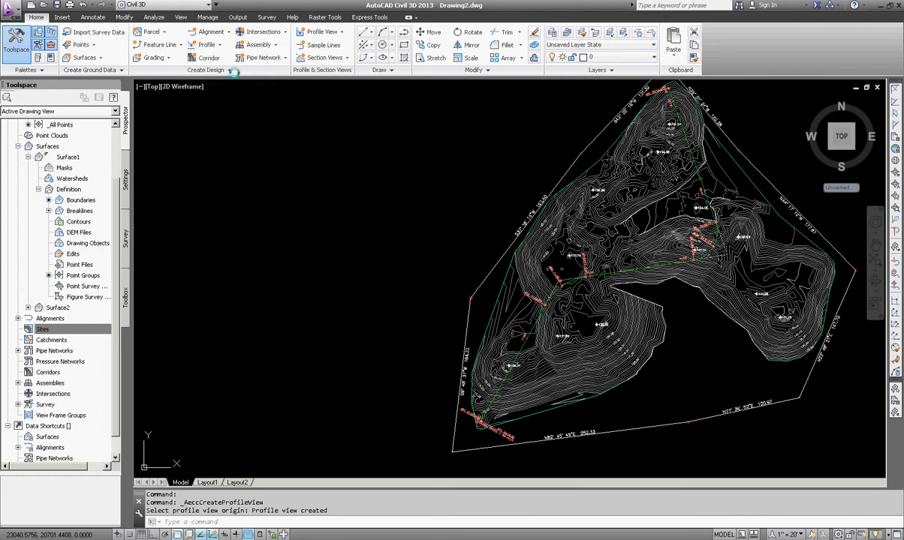
pyautogui.click(415, 184)
pyautogui.click(301, 194)
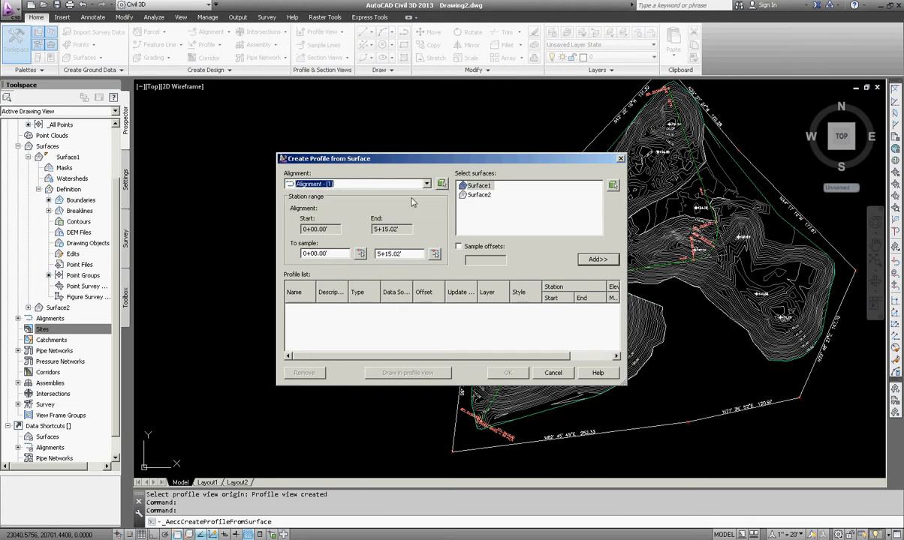
pyautogui.click(492, 188)
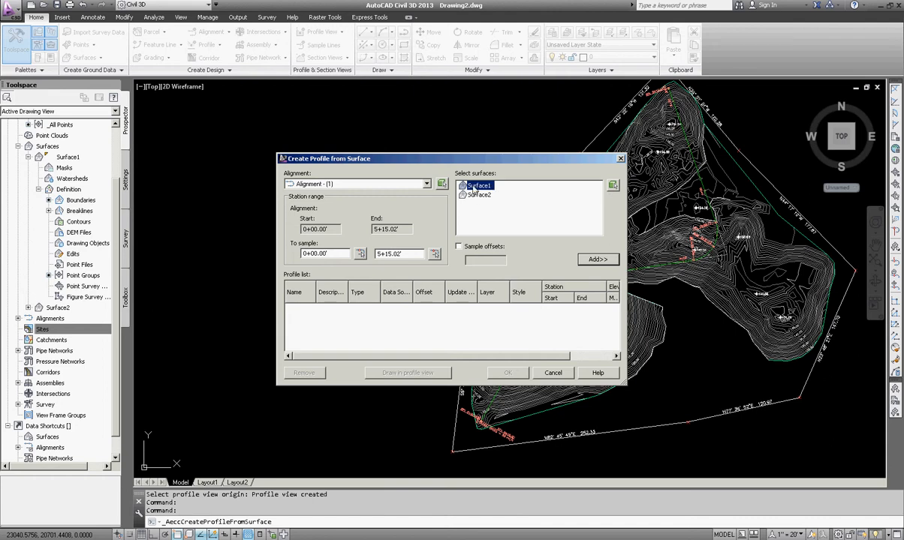
pyautogui.click(555, 373)
# Delete Surface2 from the drawing's surfaces
pyautogui.rightClick(58, 308)
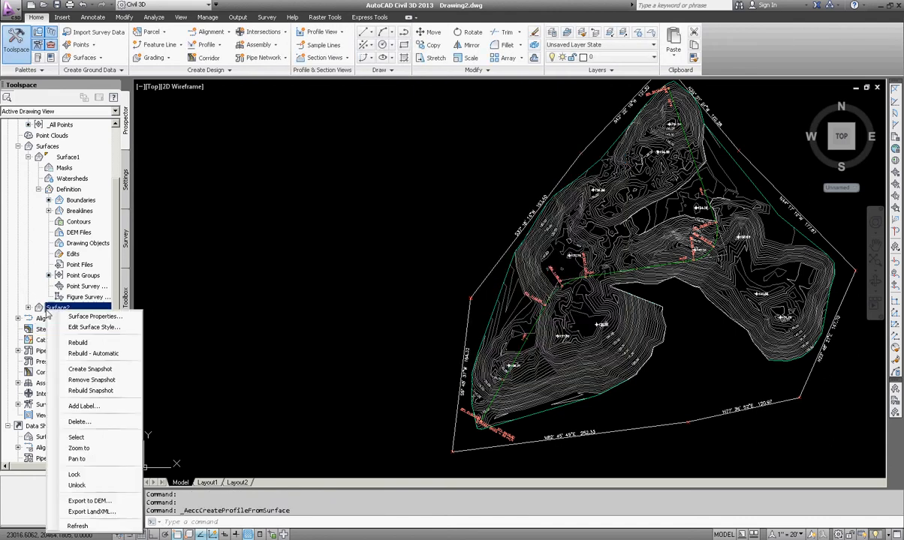
pyautogui.click(80, 422)
pyautogui.click(464, 296)
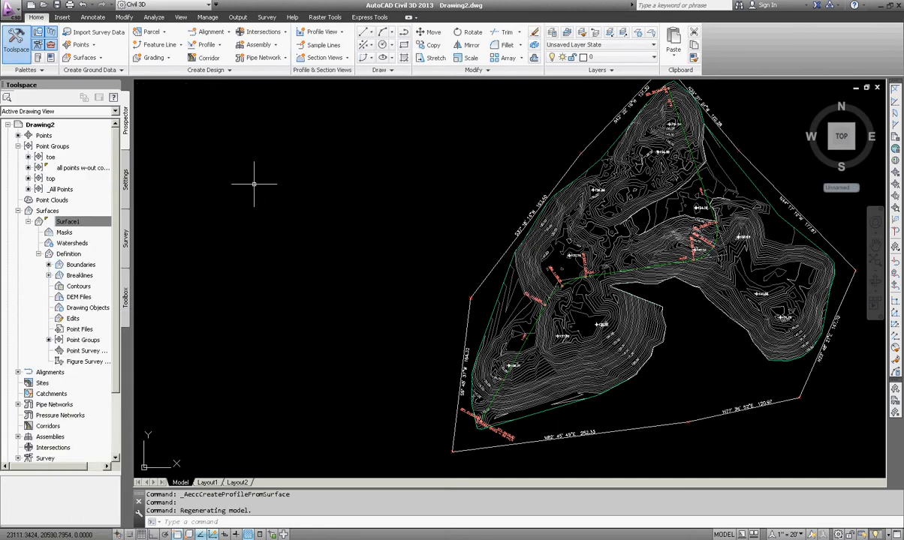
# Create a surface profile from Surface1 along Alignment - (1) over the full station range and dismiss the event report
pyautogui.click(205, 45)
pyautogui.click(230, 63)
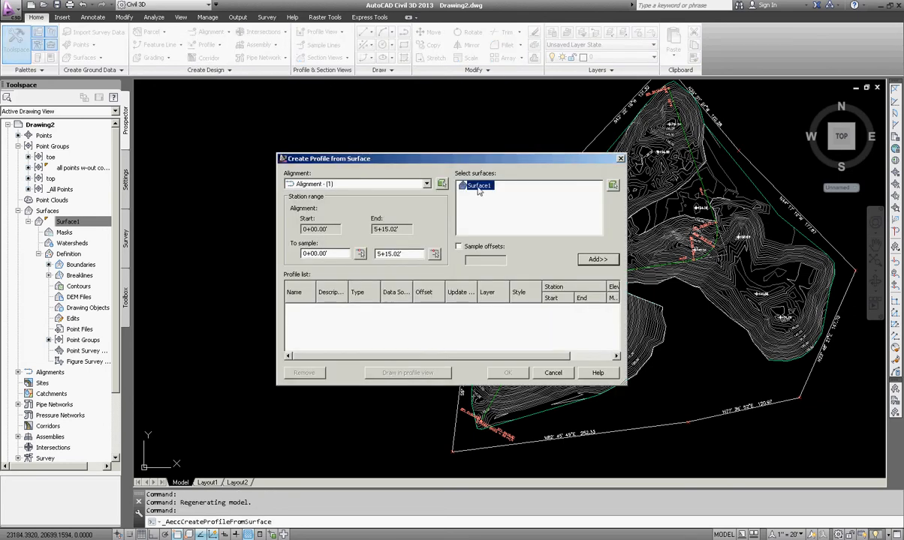
pyautogui.click(597, 261)
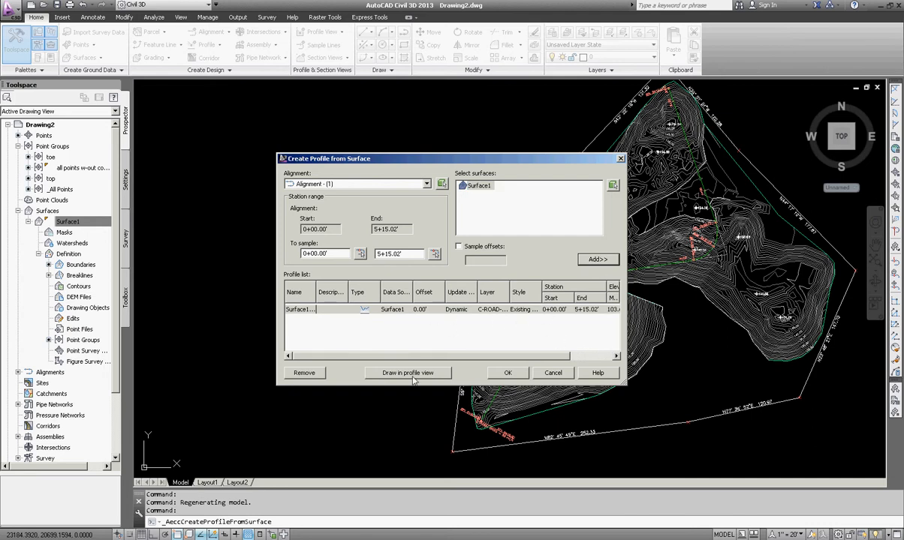
pyautogui.click(508, 374)
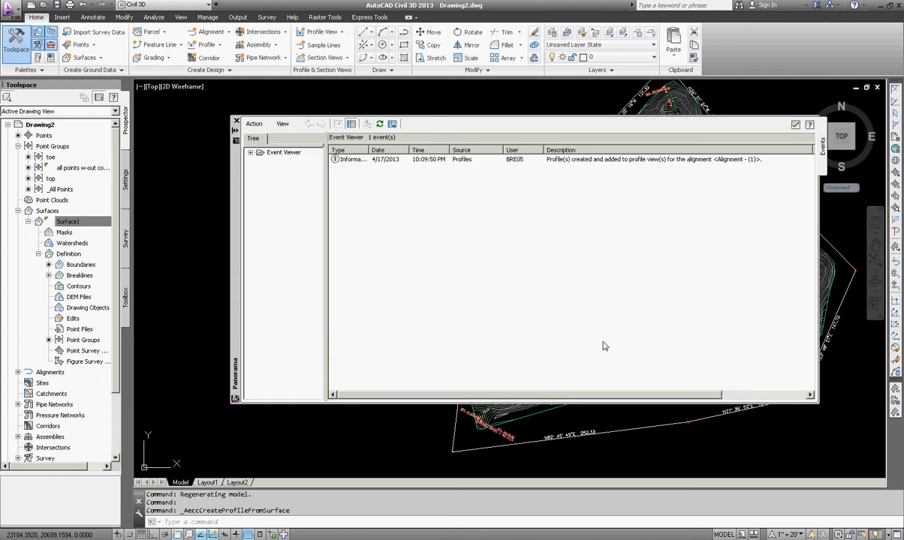
pyautogui.click(795, 124)
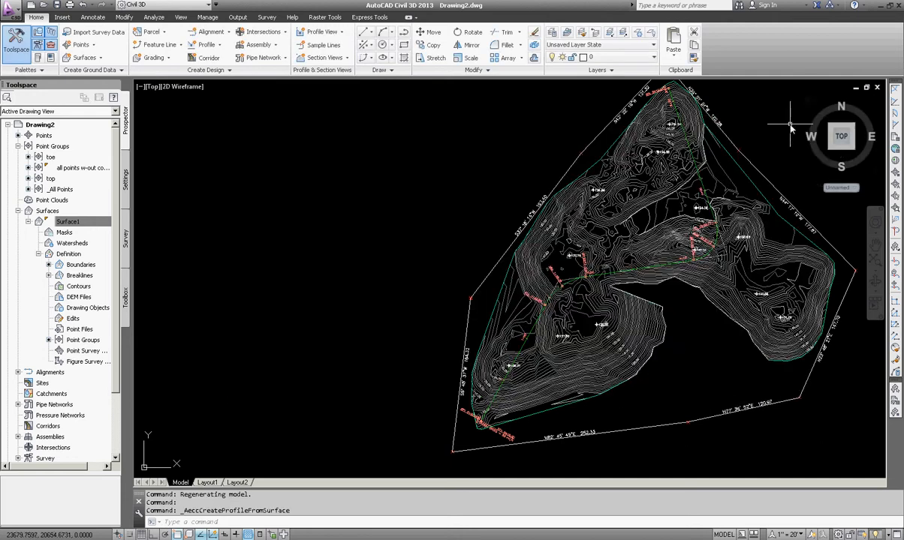
# Examine the existing ground line and the elevation labels on the profile view's grid
pyautogui.moveTo(545, 203); pyautogui.dragTo(342, 345, button='middle')
pyautogui.moveTo(657, 195); pyautogui.dragTo(454, 294, button='middle')
pyautogui.scroll(-5, 452, 293)
pyautogui.moveTo(529, 201); pyautogui.dragTo(518, 218, button='middle')
pyautogui.scroll(4, 517, 218)
pyautogui.moveTo(499, 145); pyautogui.dragTo(471, 292, button='middle')
pyautogui.scroll(2, 235, 243)
pyautogui.scroll(3, 206, 244)
pyautogui.moveTo(205, 244); pyautogui.dragTo(238, 214, button='middle')
pyautogui.scroll(-2, 223, 208)
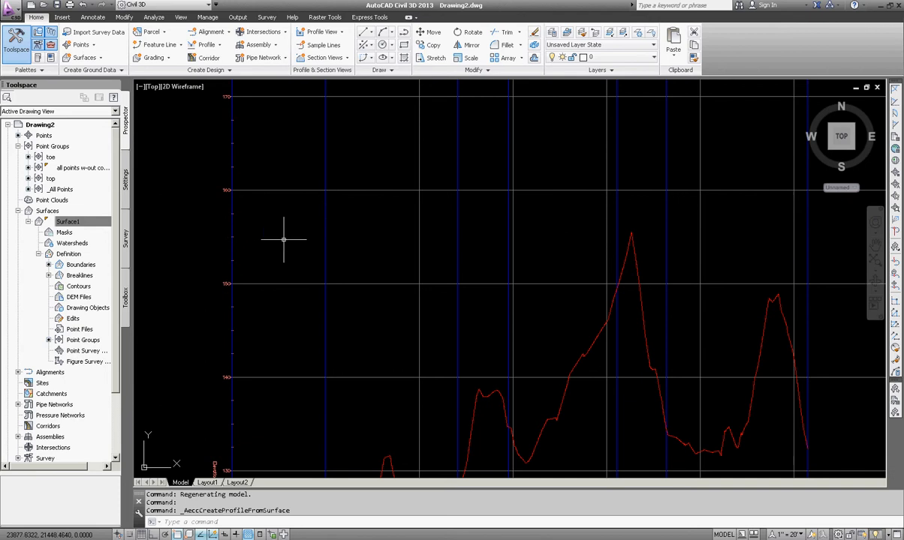
pyautogui.moveTo(251, 237)
pyautogui.scroll(3, 232, 188)
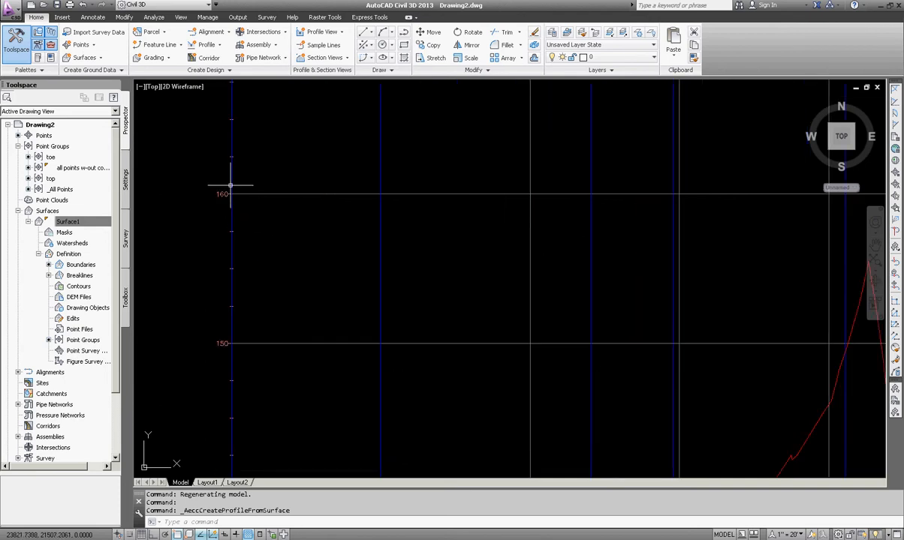
pyautogui.scroll(-4, 269, 178)
pyautogui.moveTo(288, 293); pyautogui.dragTo(386, 152, button='middle')
pyautogui.scroll(4, 400, 448)
pyautogui.scroll(4, 281, 328)
pyautogui.scroll(-6, 281, 326)
pyautogui.scroll(-6, 268, 308)
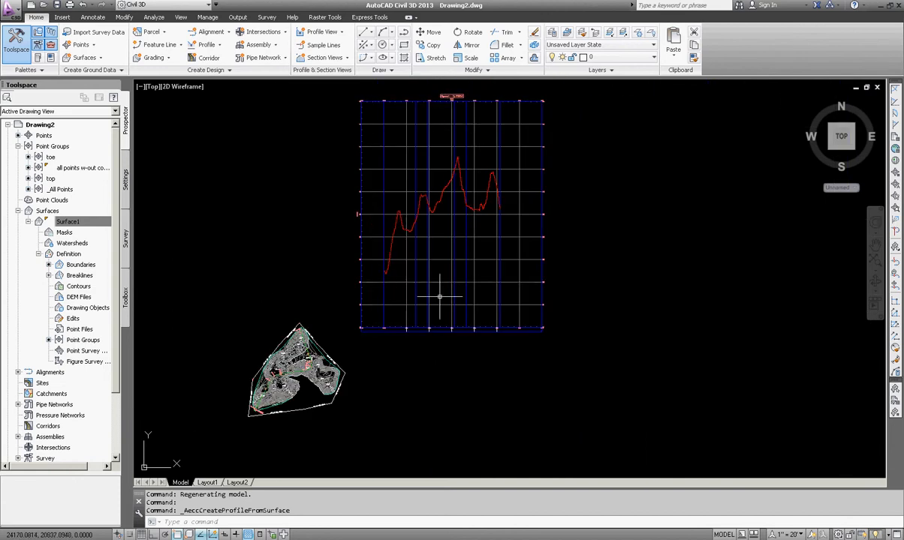
# Set the profile view's elevation range to a user-specified height with minimum 100 and maximum 160 feet
pyautogui.click(542, 271)
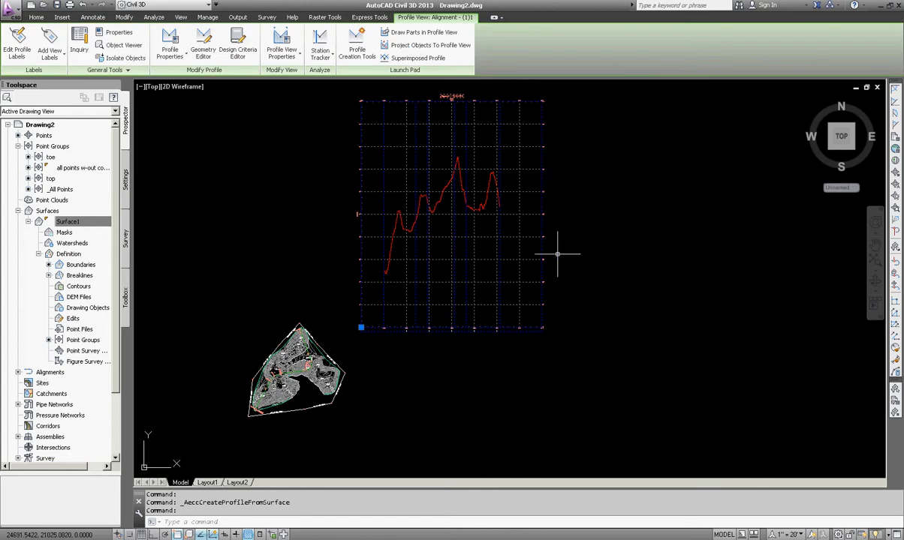
pyautogui.rightClick(542, 272)
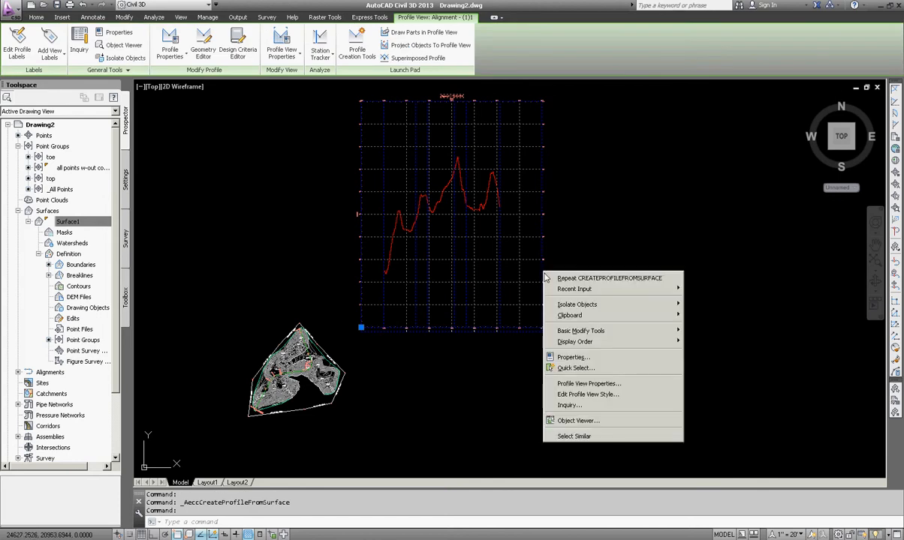
pyautogui.click(614, 385)
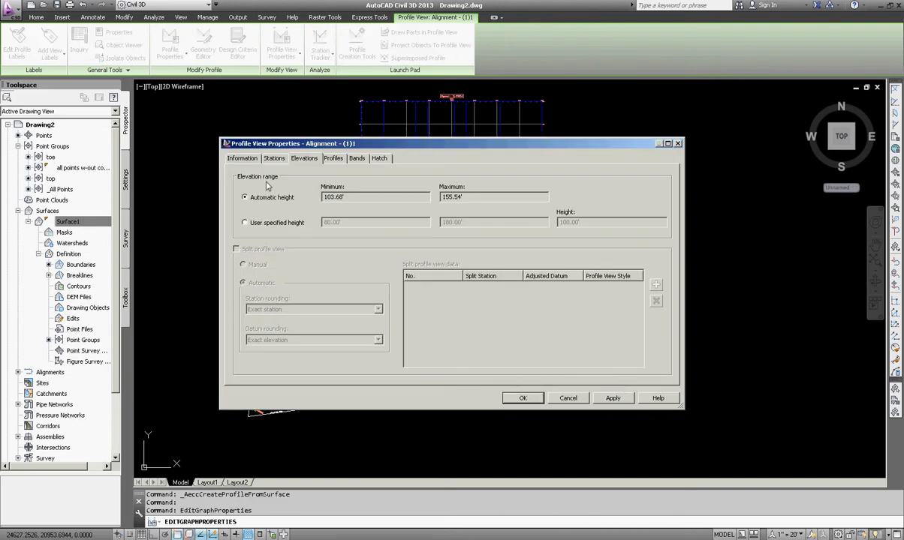
pyautogui.click(267, 224)
pyautogui.moveTo(348, 233); pyautogui.dragTo(293, 236)
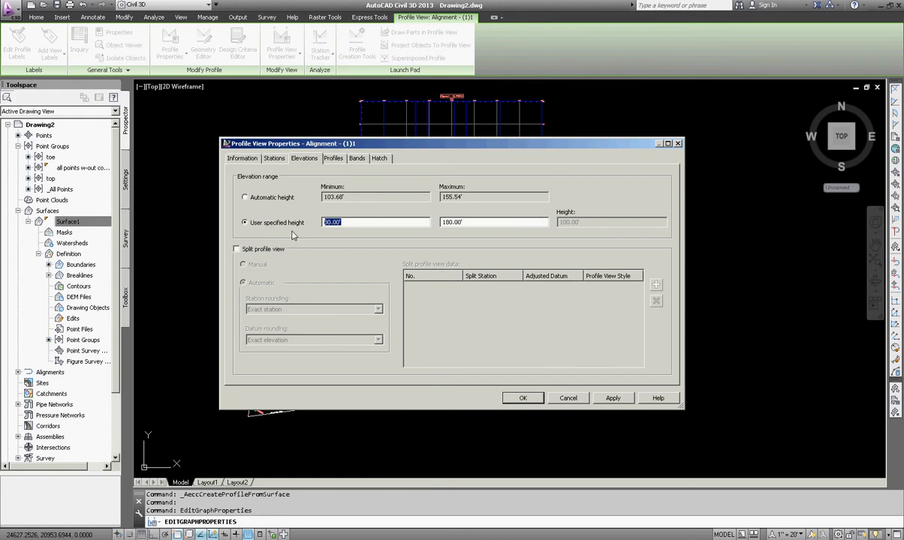
pyautogui.write('100')
pyautogui.press('Tab')
pyautogui.write('160')
pyautogui.click(623, 398)
pyautogui.click(523, 398)
# Start a new layout profile on the Alignment - (1) profile view with the Design Profile style and Complete Label Set
pyautogui.scroll(5, 450, 206)
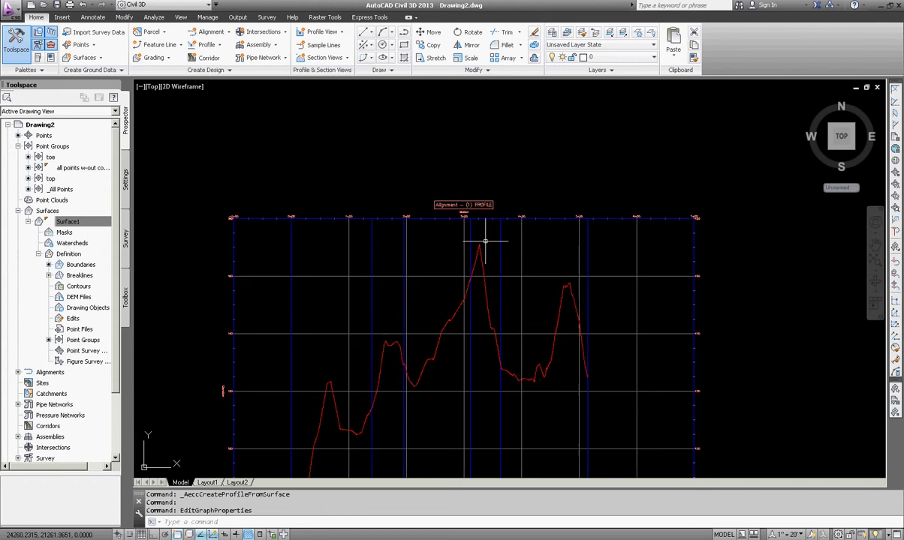
pyautogui.scroll(-8, 490, 241)
pyautogui.scroll(2, 463, 345)
pyautogui.click(451, 339)
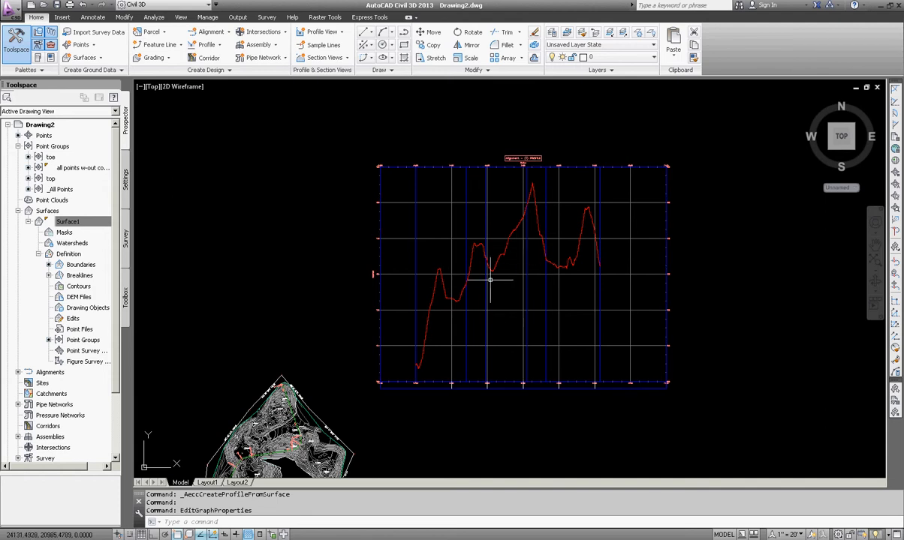
pyautogui.moveTo(535, 270); pyautogui.dragTo(550, 261, button='middle')
pyautogui.moveTo(442, 336); pyautogui.dragTo(455, 302, button='middle')
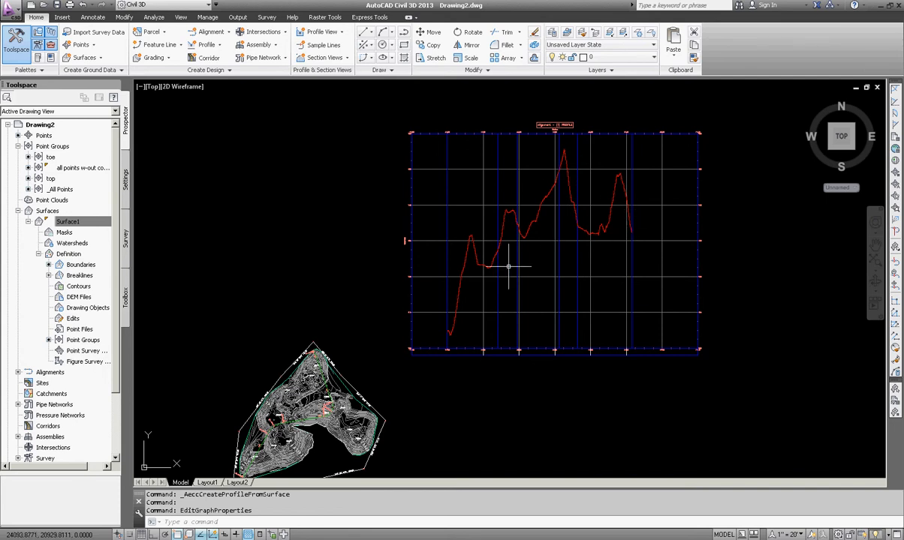
pyautogui.click(220, 47)
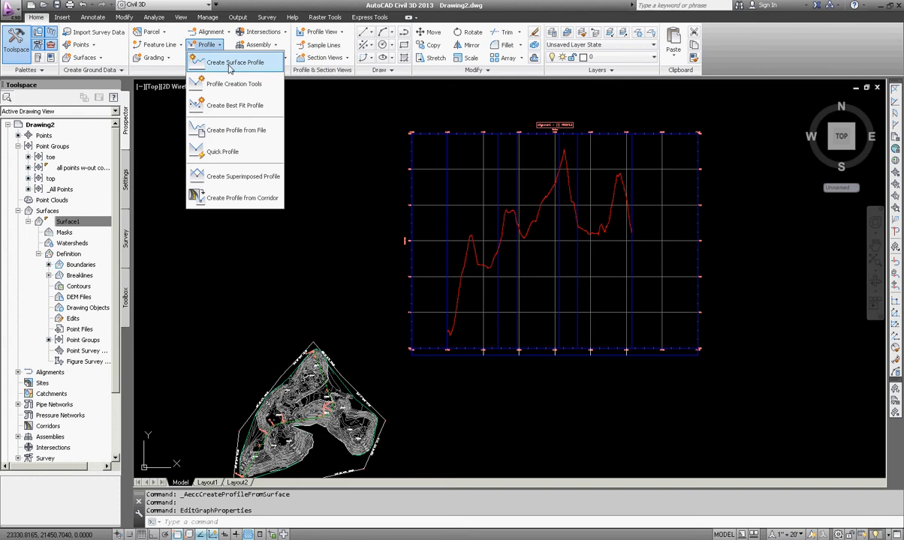
pyautogui.click(235, 84)
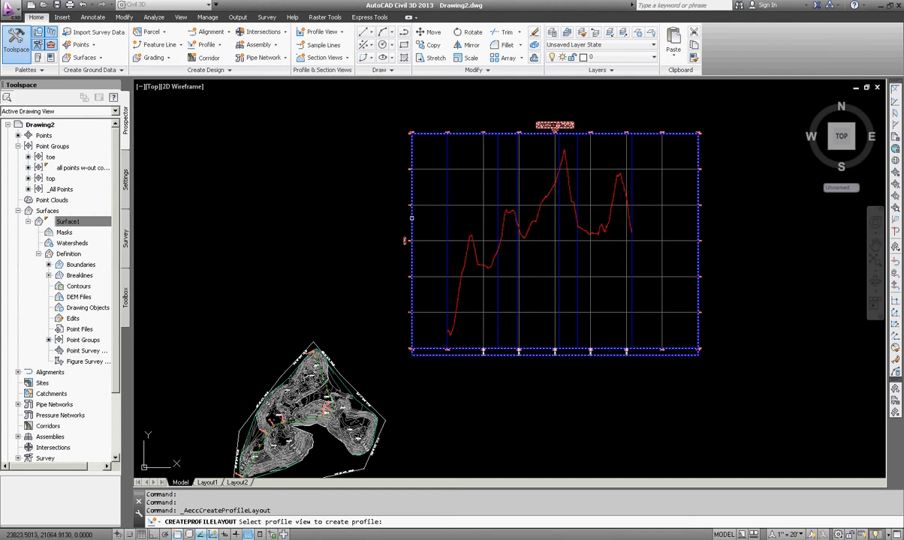
pyautogui.click(404, 241)
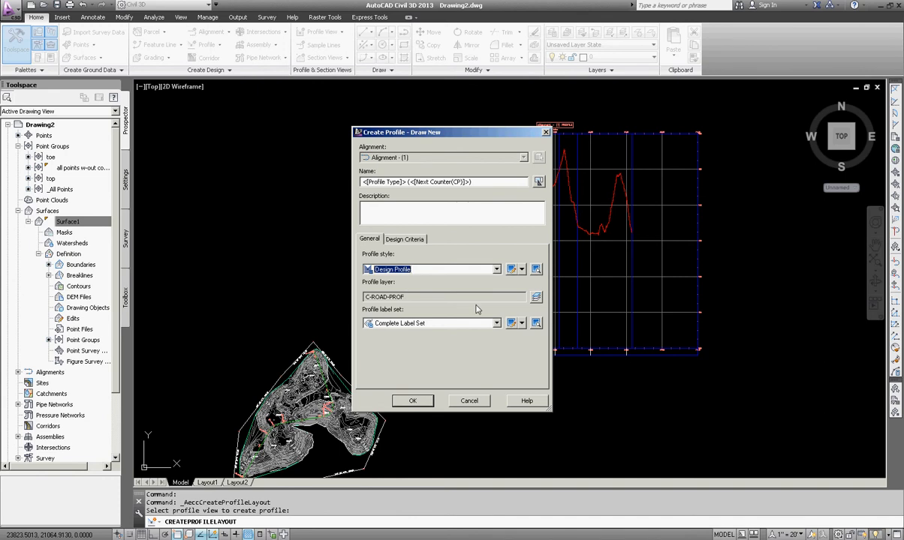
pyautogui.click(413, 402)
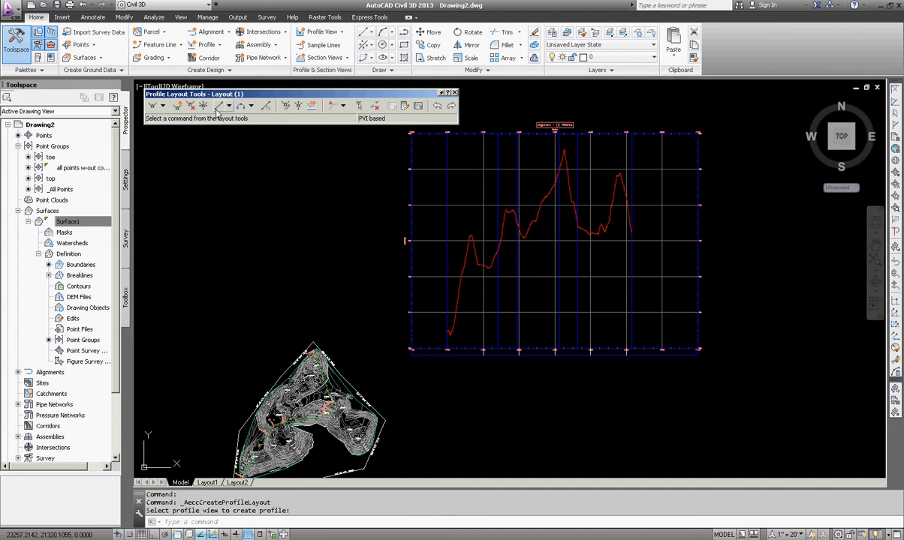
# Draw tangents from the ground line's start through PVIs at about station 1+75, elevation 132.3, and 3+44, elevation 138.5, to near its end
pyautogui.click(152, 105)
pyautogui.scroll(8, 446, 333)
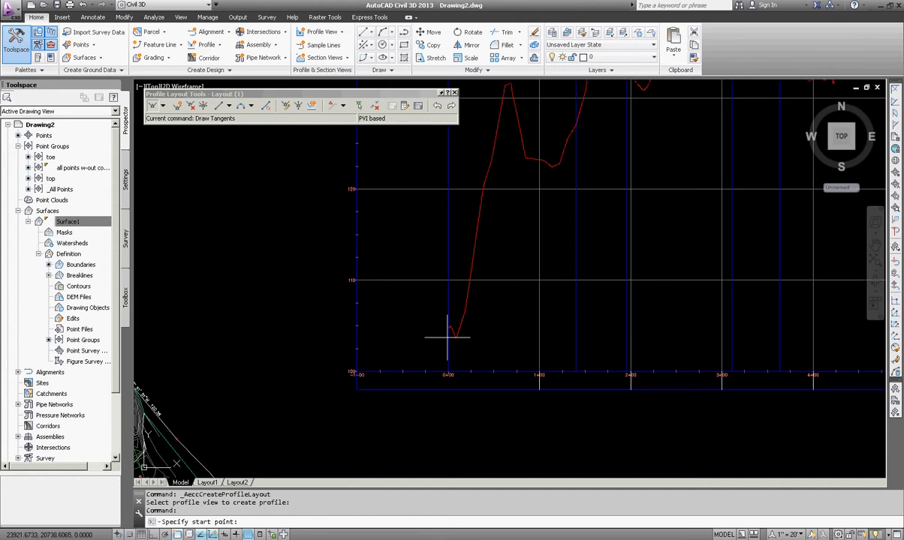
pyautogui.click(451, 333)
pyautogui.scroll(-6, 494, 330)
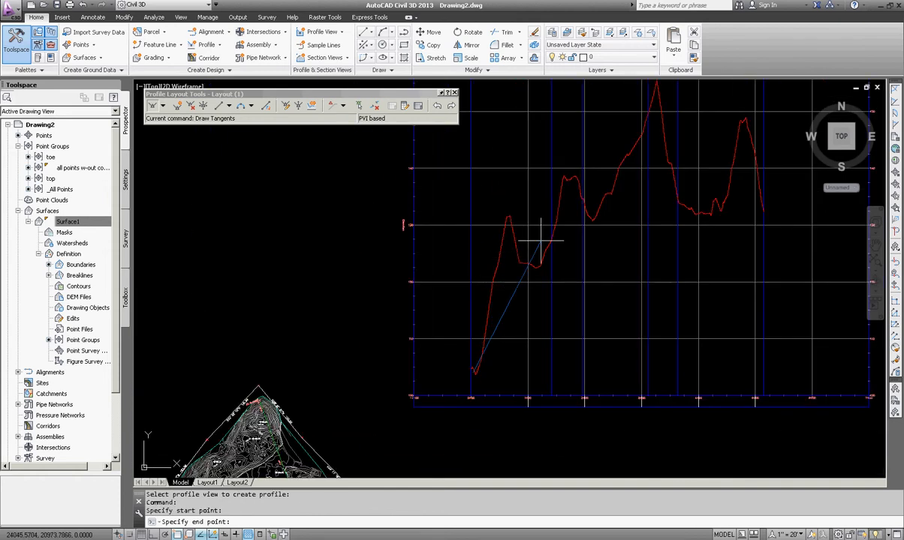
pyautogui.click(572, 211)
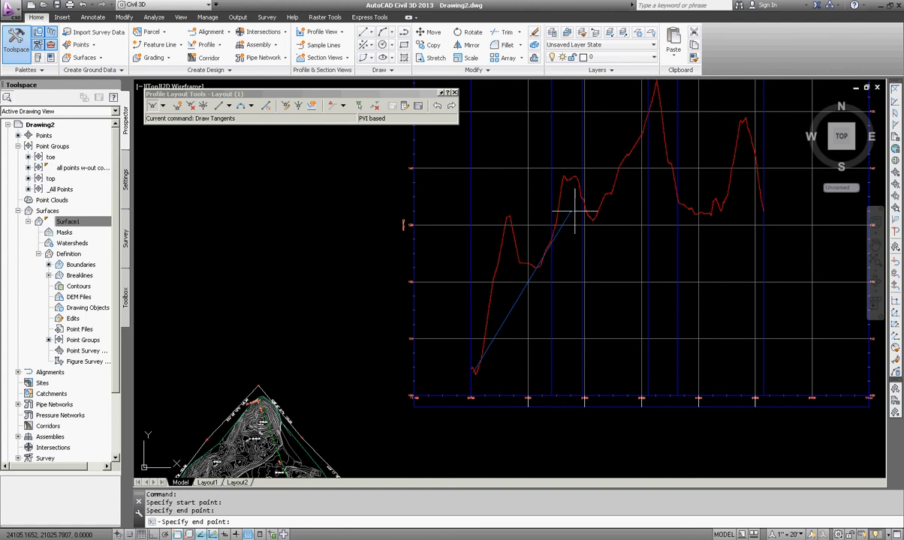
pyautogui.click(668, 177)
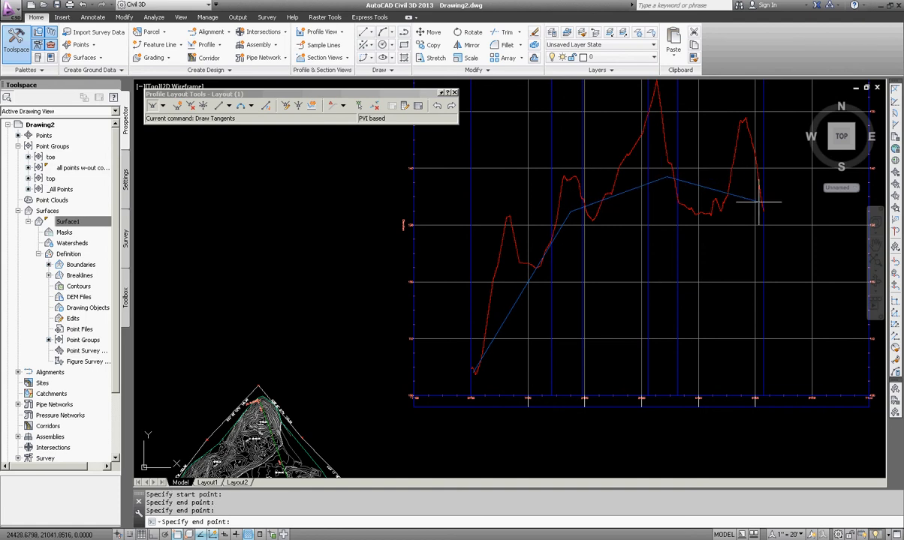
pyautogui.click(760, 205)
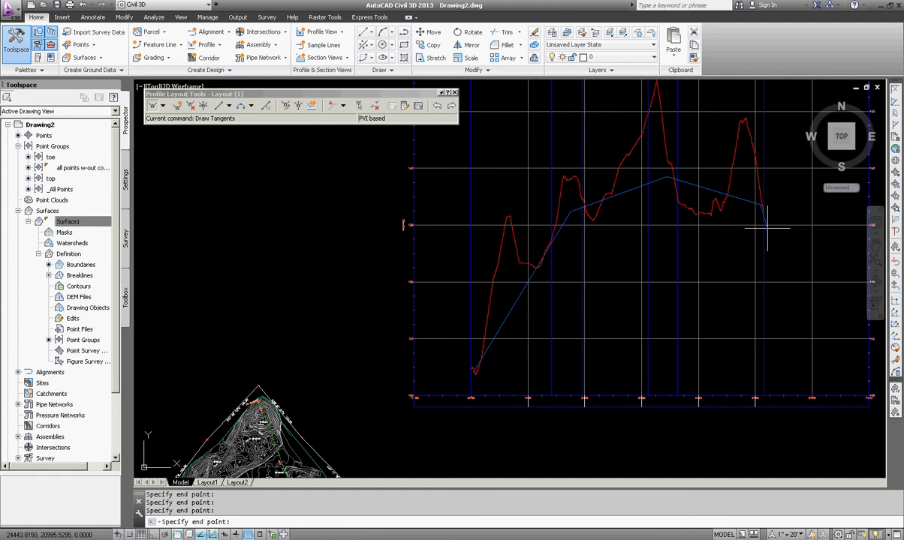
pyautogui.press('Return')
# Examine the grade percentage labels along each tangent of the design profile
pyautogui.scroll(8, 619, 214)
pyautogui.scroll(-6, 601, 206)
pyautogui.scroll(8, 526, 315)
pyautogui.scroll(7, 593, 309)
pyautogui.scroll(-4, 578, 303)
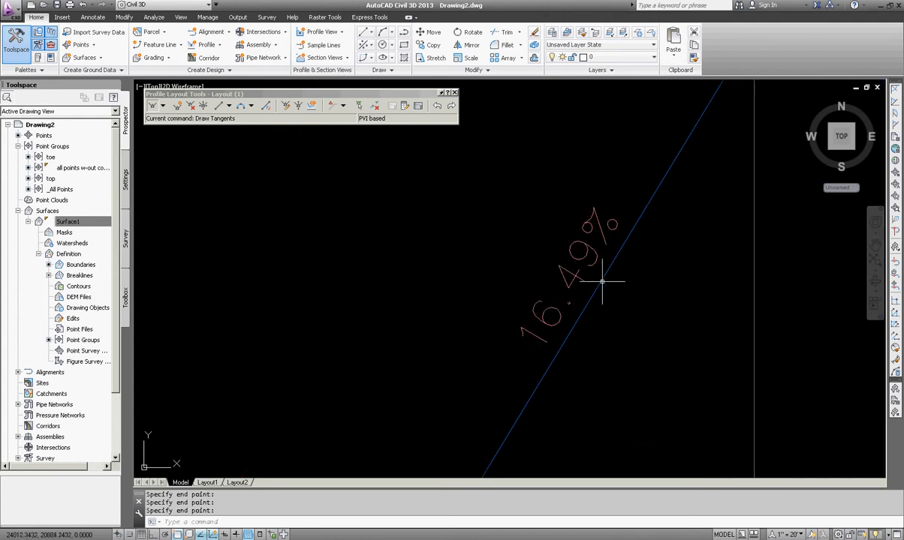
pyautogui.scroll(-5, 582, 293)
pyautogui.moveTo(647, 253); pyautogui.dragTo(581, 342, button='middle')
pyautogui.scroll(5, 747, 215)
pyautogui.moveTo(620, 244); pyautogui.dragTo(596, 264, button='middle')
pyautogui.scroll(-4, 597, 265)
pyautogui.moveTo(672, 289); pyautogui.dragTo(440, 332, button='middle')
pyautogui.scroll(4, 578, 306)
pyautogui.scroll(-4, 590, 306)
pyautogui.moveTo(590, 306); pyautogui.dragTo(669, 320, button='middle')
pyautogui.scroll(-2, 648, 315)
pyautogui.moveTo(593, 312); pyautogui.dragTo(628, 256, button='middle')
pyautogui.moveTo(460, 314); pyautogui.dragTo(529, 230, button='middle')
pyautogui.scroll(-2, 563, 236)
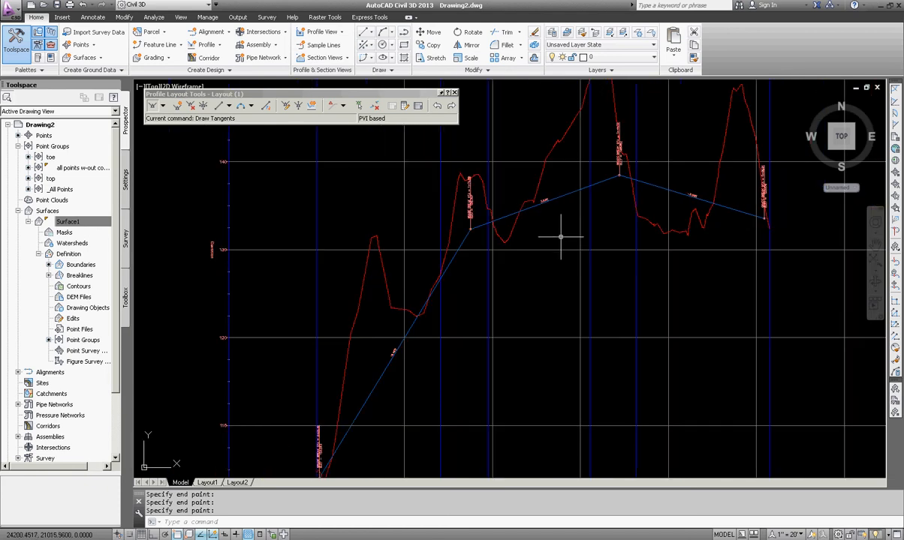
# Inspect the grade break labels at the design profile's PVIs and compare the tangents with the existing ground line
pyautogui.scroll(5, 395, 354)
pyautogui.scroll(1, 330, 346)
pyautogui.moveTo(332, 344); pyautogui.dragTo(408, 305, button='middle')
pyautogui.scroll(-2, 407, 305)
pyautogui.scroll(-5, 407, 305)
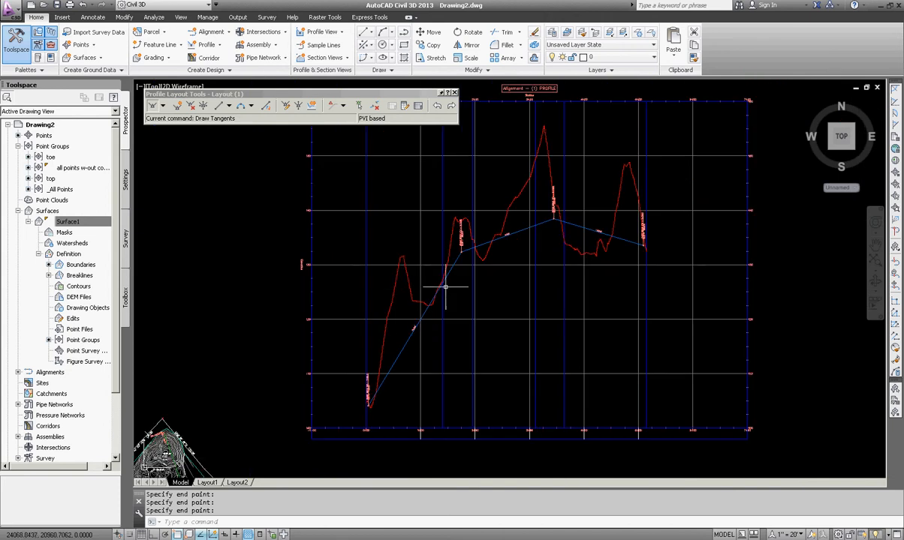
pyautogui.scroll(2, 447, 247)
pyautogui.scroll(5, 454, 252)
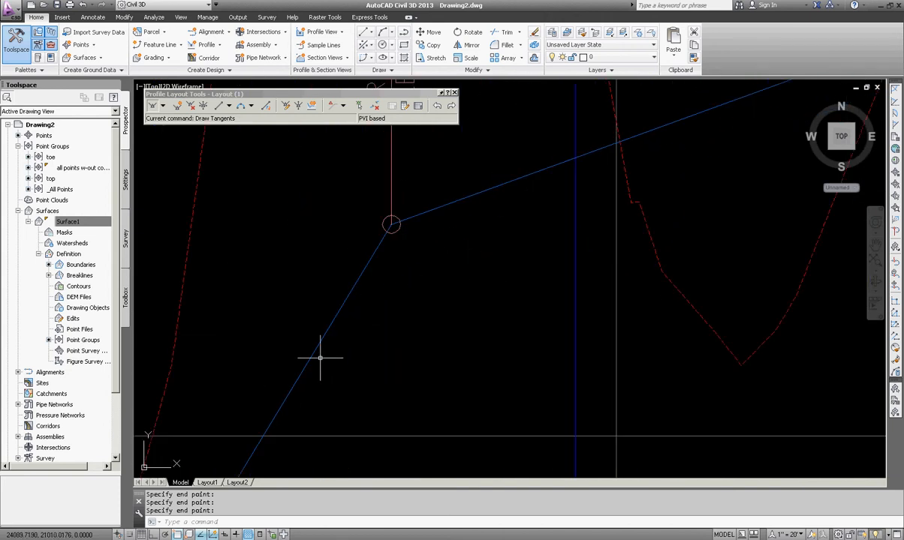
pyautogui.scroll(-4, 480, 225)
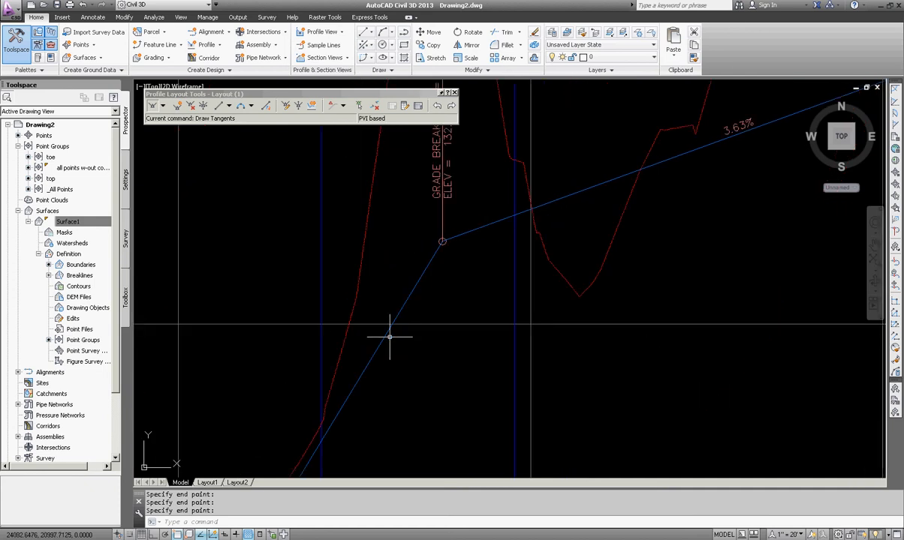
pyautogui.scroll(-3, 466, 270)
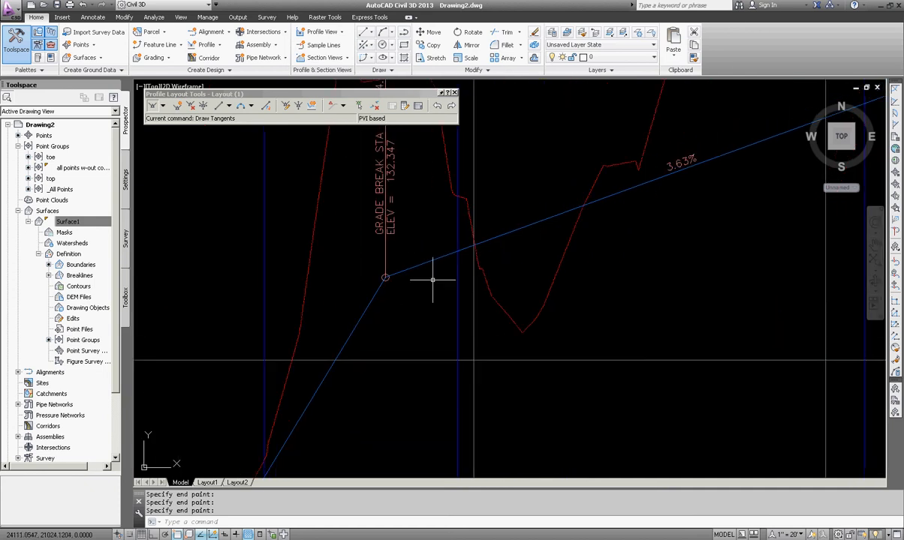
pyautogui.moveTo(457, 255); pyautogui.dragTo(370, 288, button='middle')
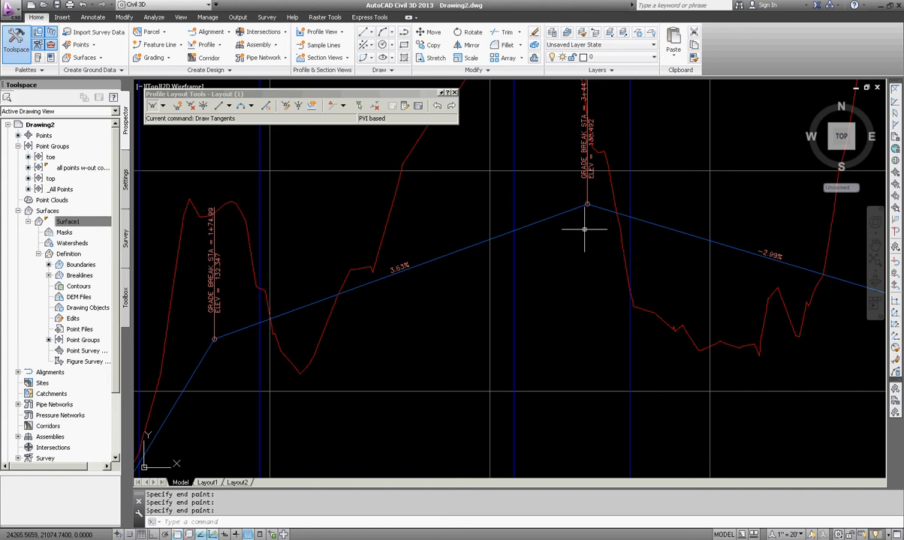
pyautogui.scroll(-2, 810, 262)
pyautogui.moveTo(811, 262); pyautogui.dragTo(545, 242, button='middle')
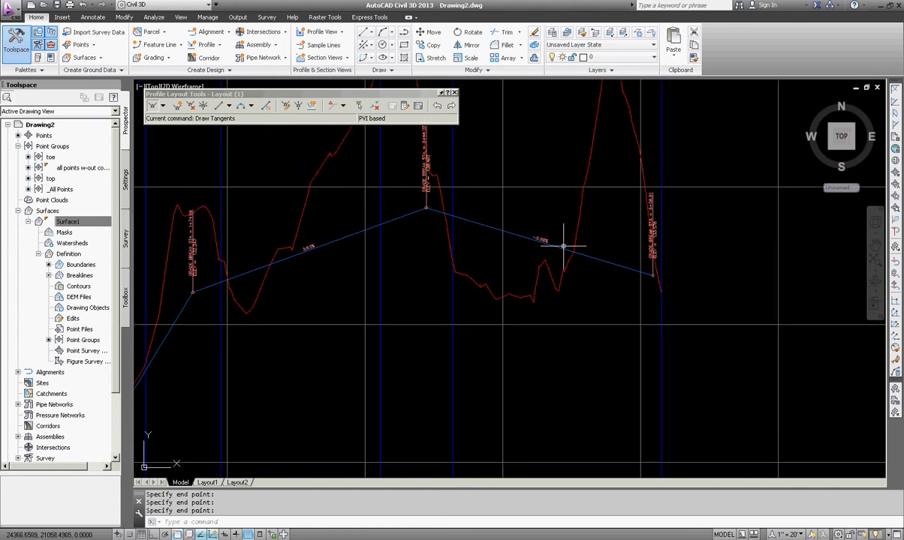
pyautogui.scroll(-2, 389, 225)
pyautogui.moveTo(389, 225); pyautogui.dragTo(530, 214, button='middle')
pyautogui.moveTo(449, 255); pyautogui.dragTo(509, 248, button='middle')
pyautogui.scroll(2, 477, 247)
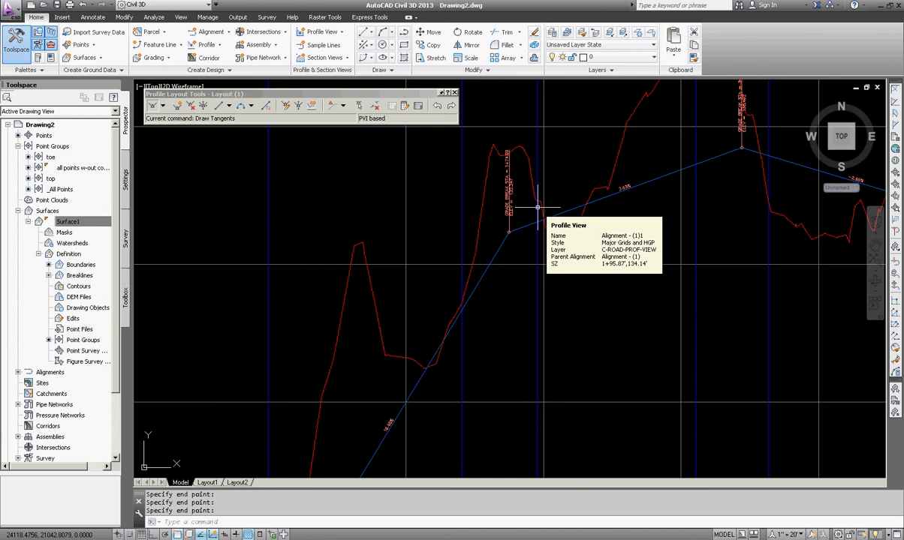
pyautogui.scroll(-4, 580, 240)
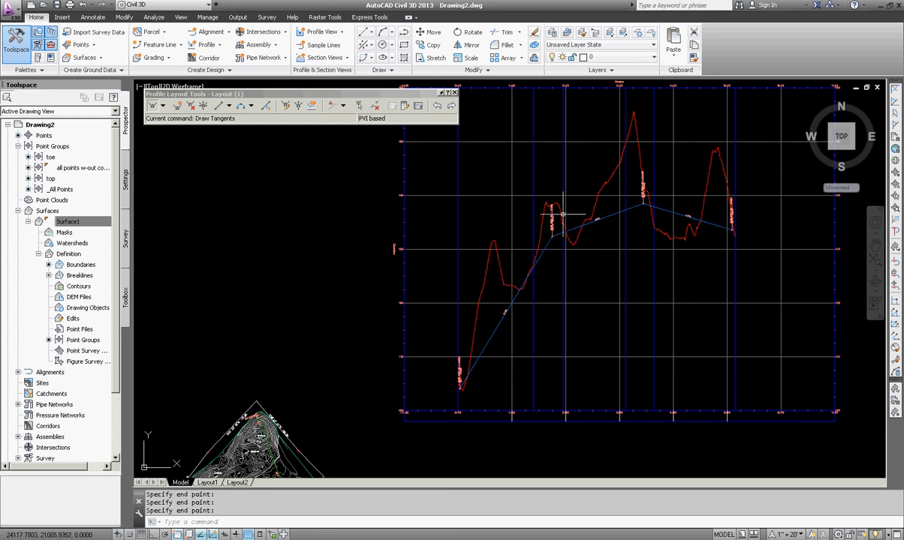
pyautogui.click(252, 106)
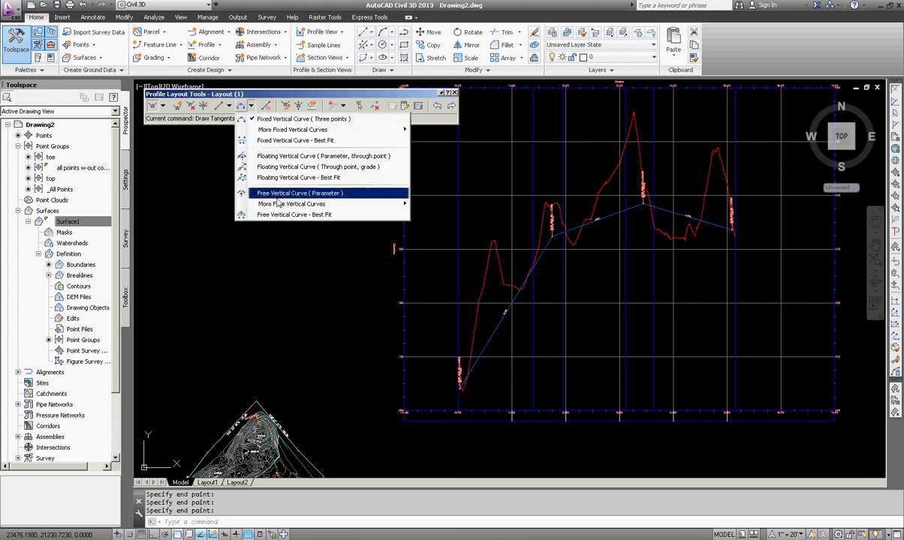
pyautogui.click(281, 96)
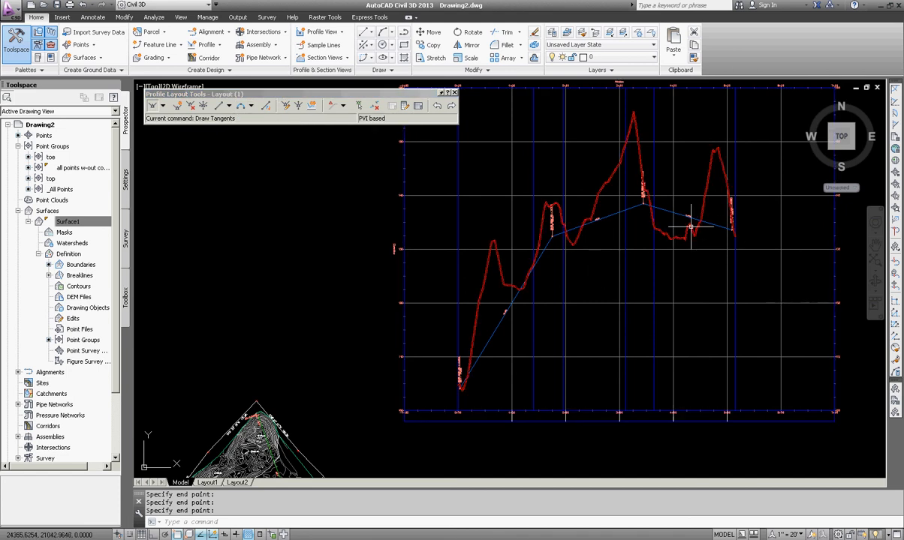
pyautogui.moveTo(734, 246); pyautogui.dragTo(720, 253, button='middle')
pyautogui.scroll(1, 711, 243)
pyautogui.scroll(-3, 623, 270)
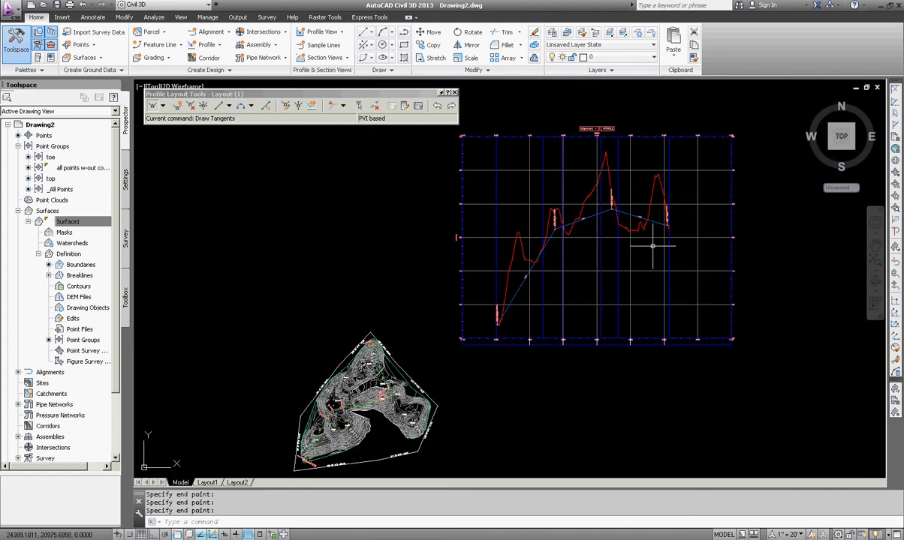
pyautogui.scroll(-1, 543, 295)
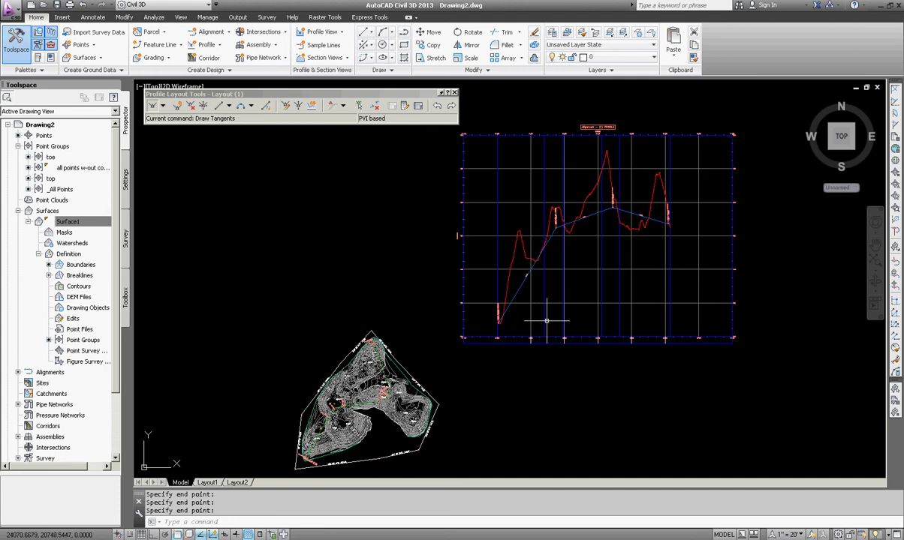